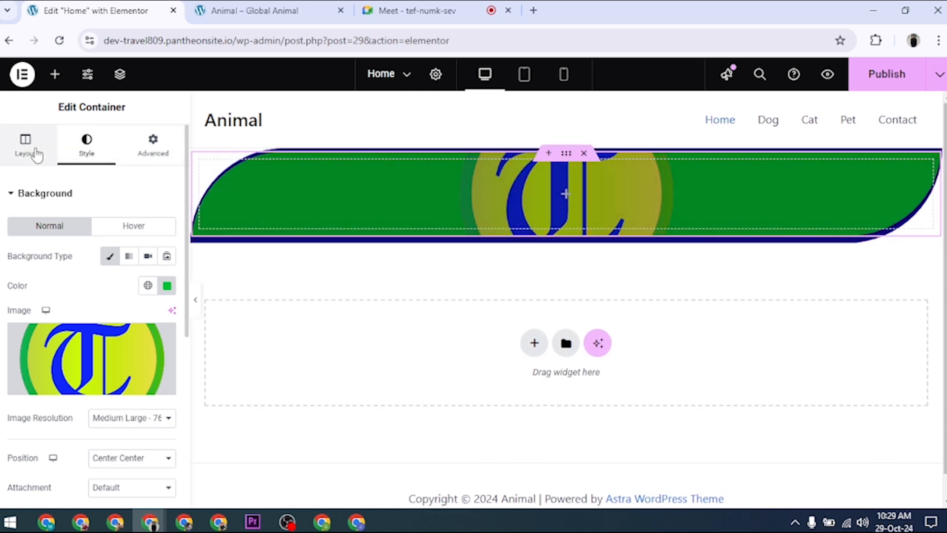
# Step: Review the container's advanced settings, covering Layout, Motion Effects, Transform, Responsive visibility and Attributes
pyautogui.click(35, 153)
pyautogui.click(84, 151)
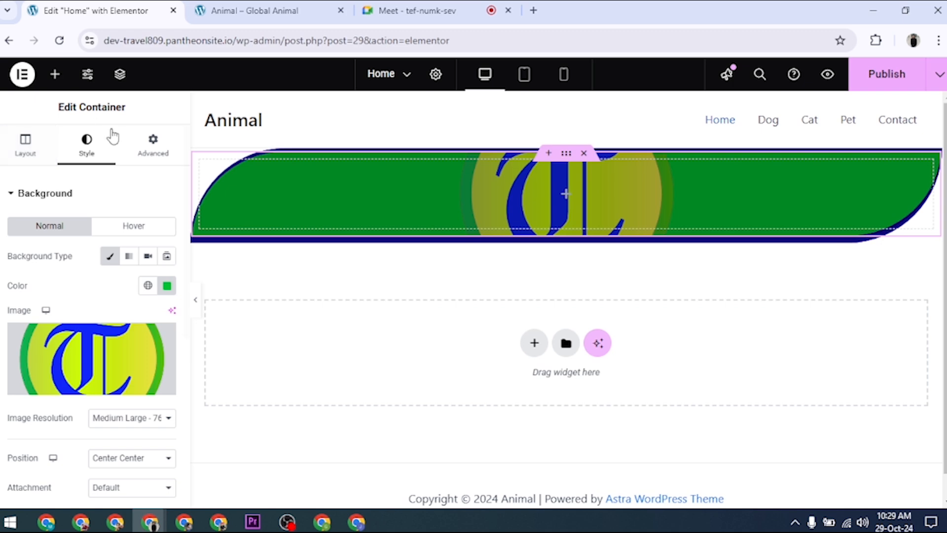
pyautogui.click(147, 157)
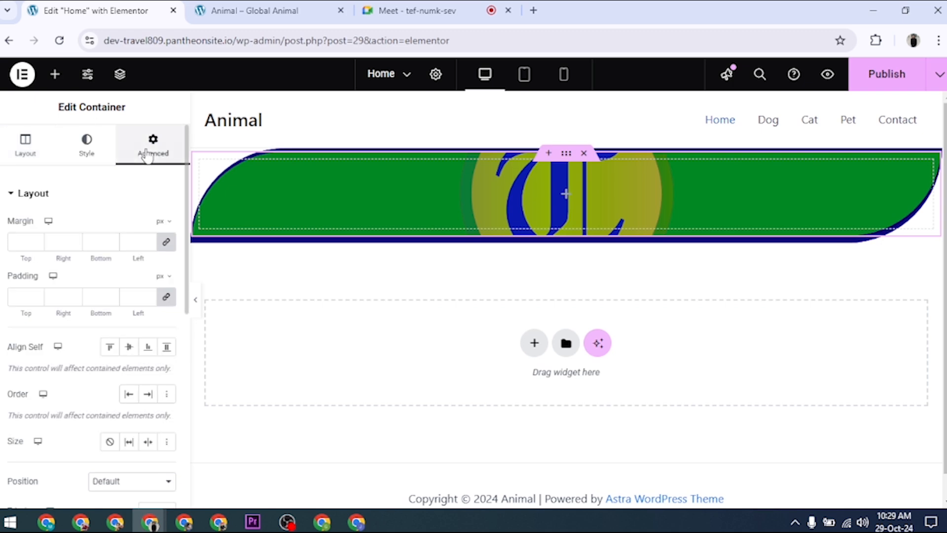
pyautogui.click(33, 192)
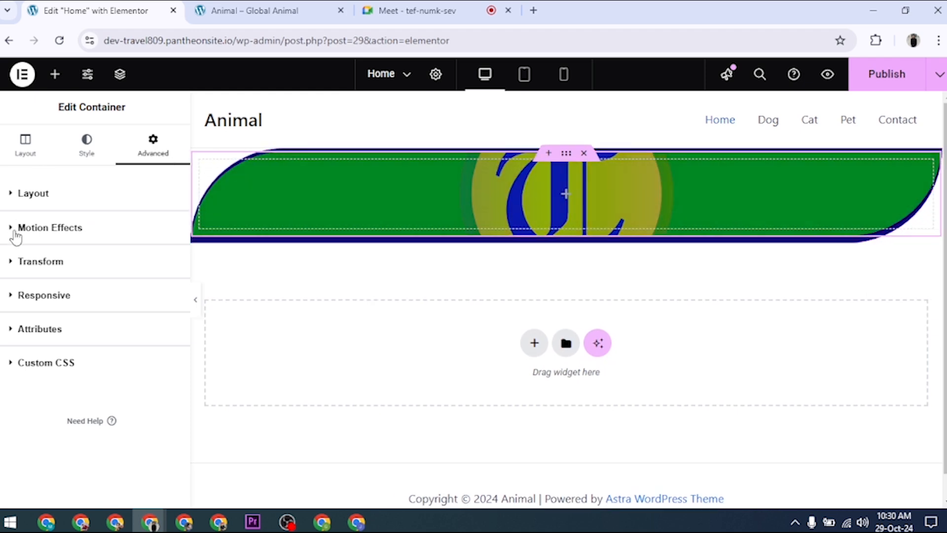
pyautogui.click(15, 233)
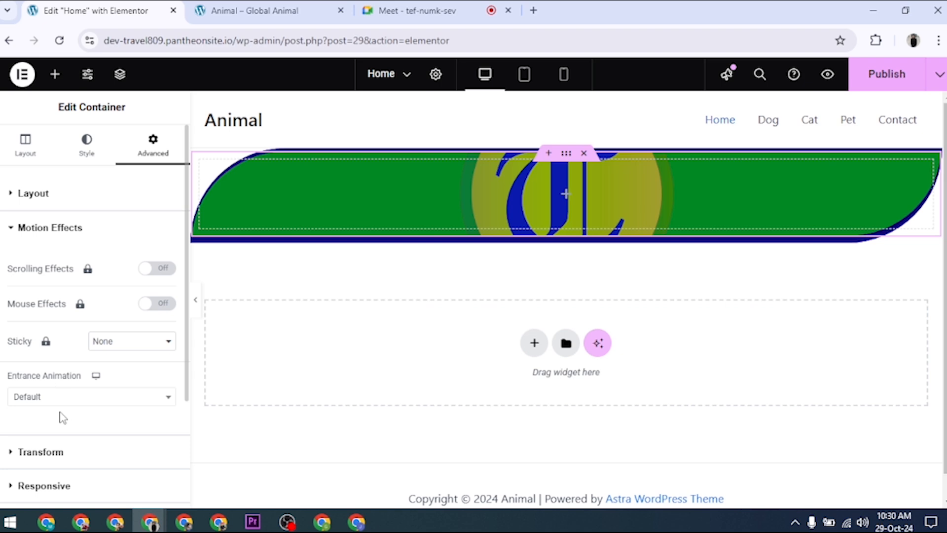
pyautogui.click(44, 227)
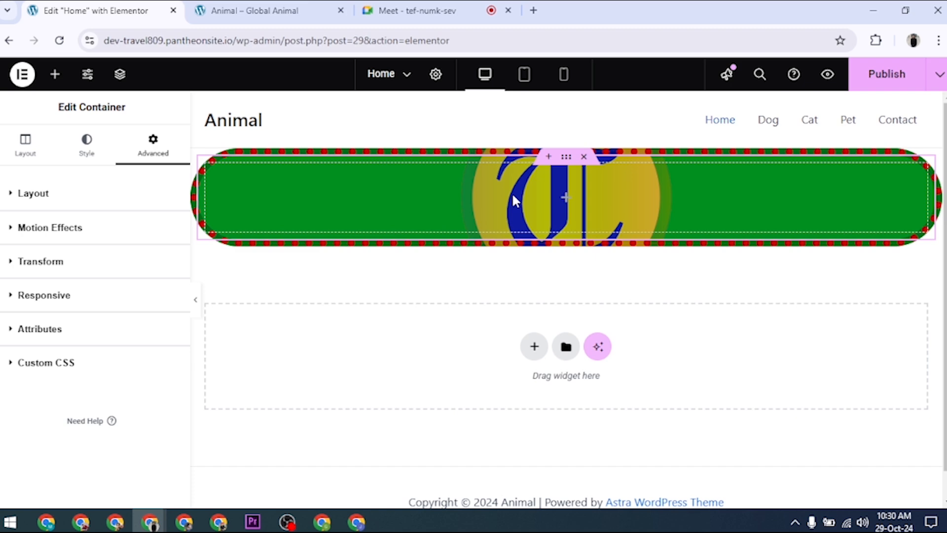
pyautogui.click(40, 269)
pyautogui.scroll(-2, 78, 318)
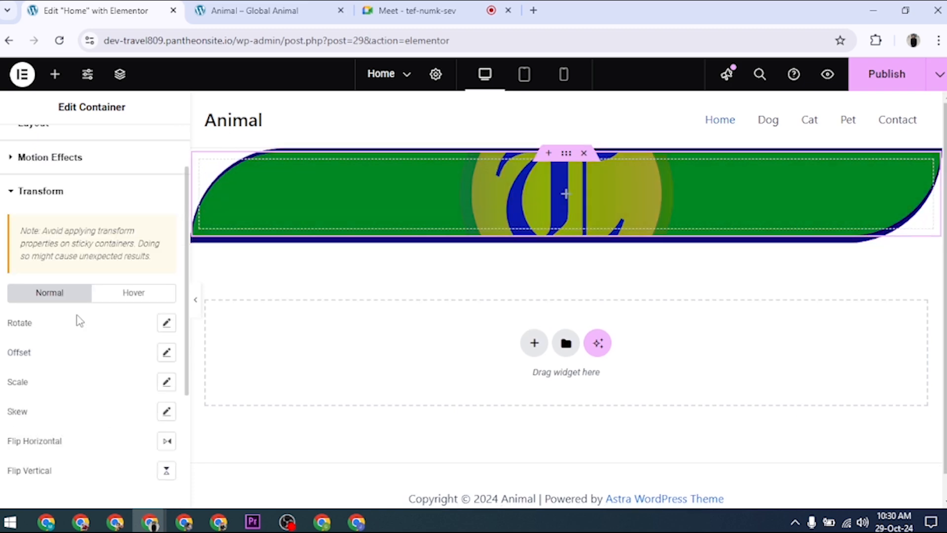
pyautogui.scroll(-2, 83, 316)
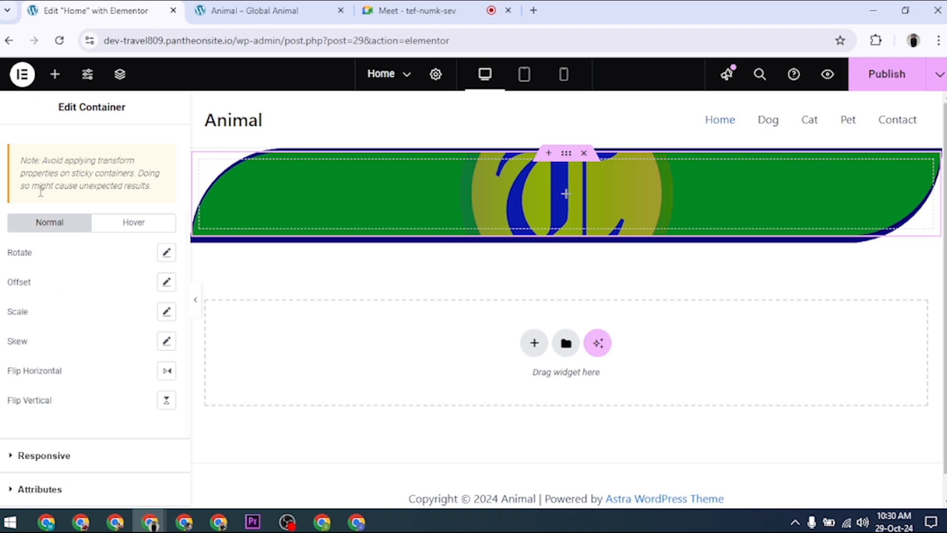
pyautogui.scroll(2, 16, 274)
pyautogui.click(56, 198)
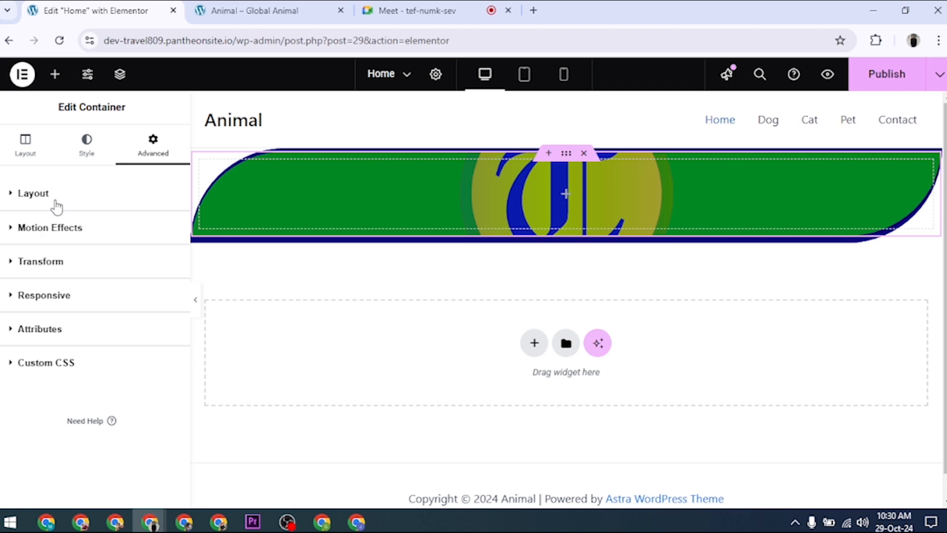
pyautogui.click(17, 299)
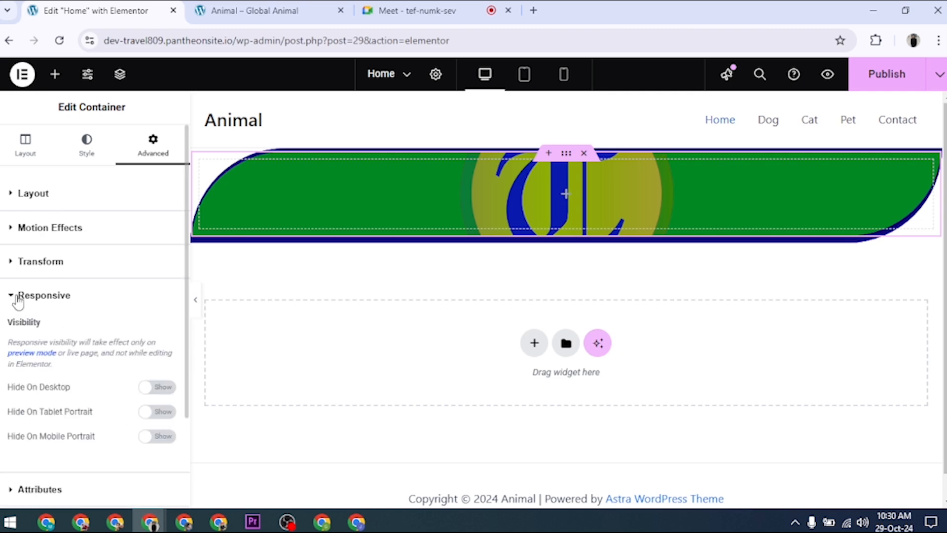
pyautogui.scroll(-2, 44, 336)
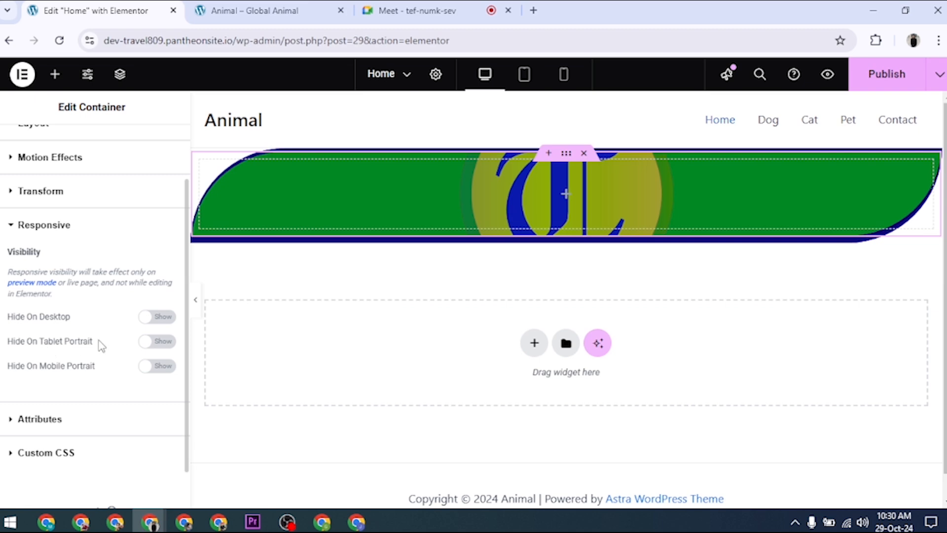
pyautogui.click(47, 232)
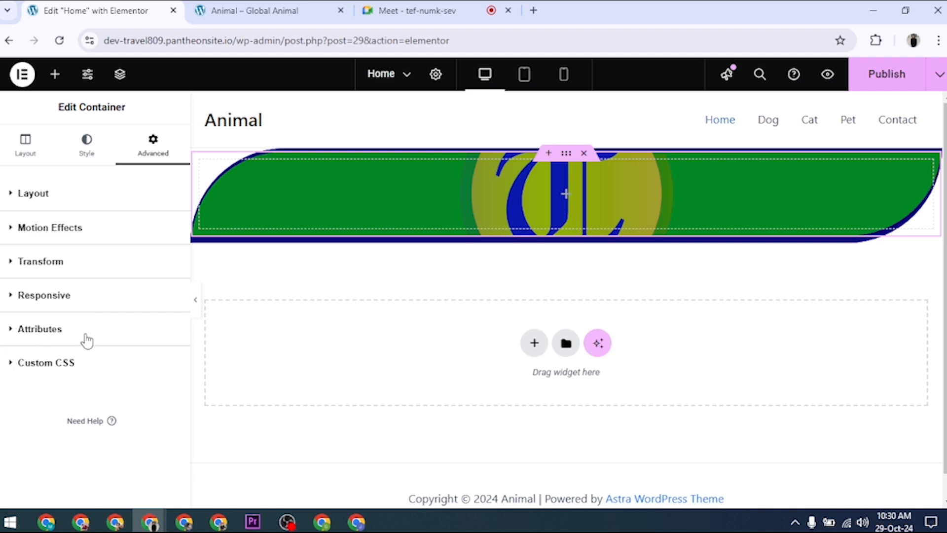
pyautogui.click(69, 340)
pyautogui.click(64, 340)
# Step: Try linked container margins of 20 px and 200 px on all four sides
pyautogui.click(60, 193)
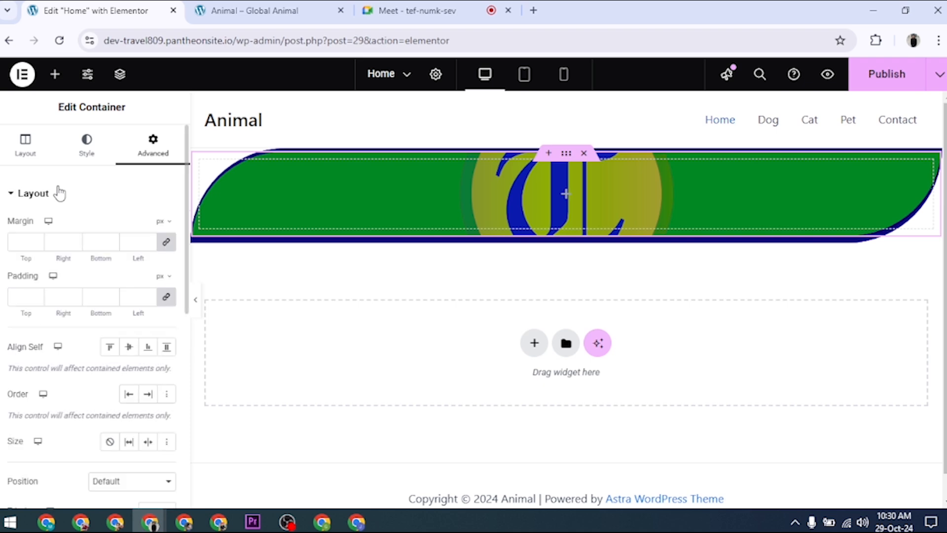
pyautogui.click(21, 240)
pyautogui.write('20')
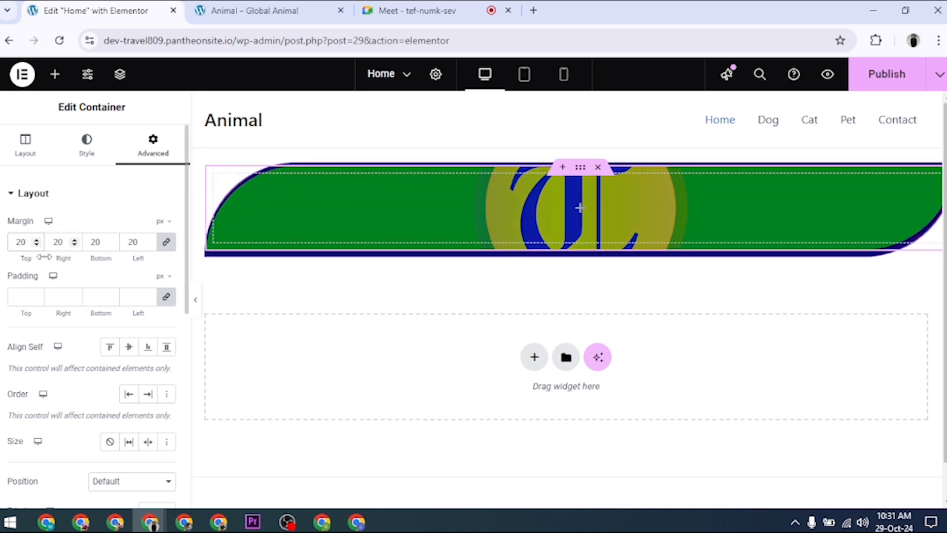
pyautogui.moveTo(27, 242); pyautogui.dragTo(8, 244)
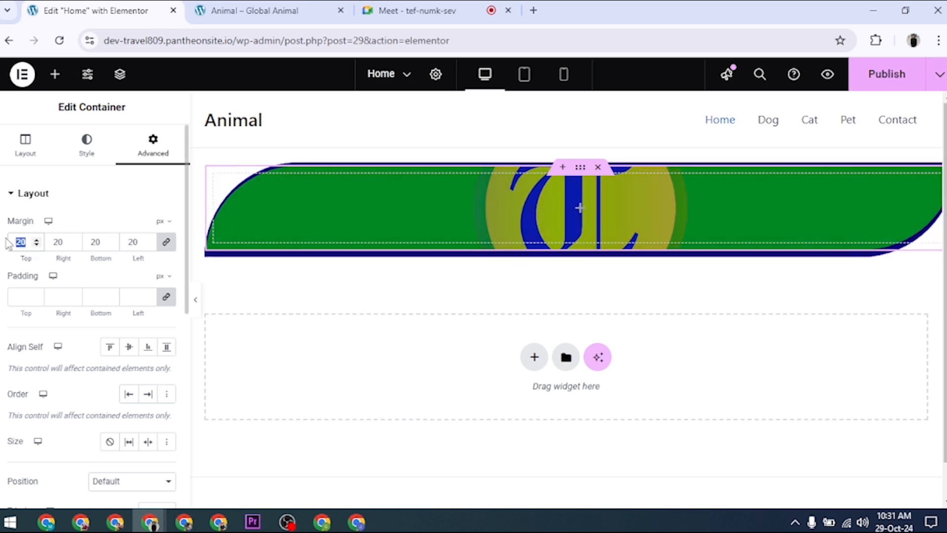
pyautogui.write('200')
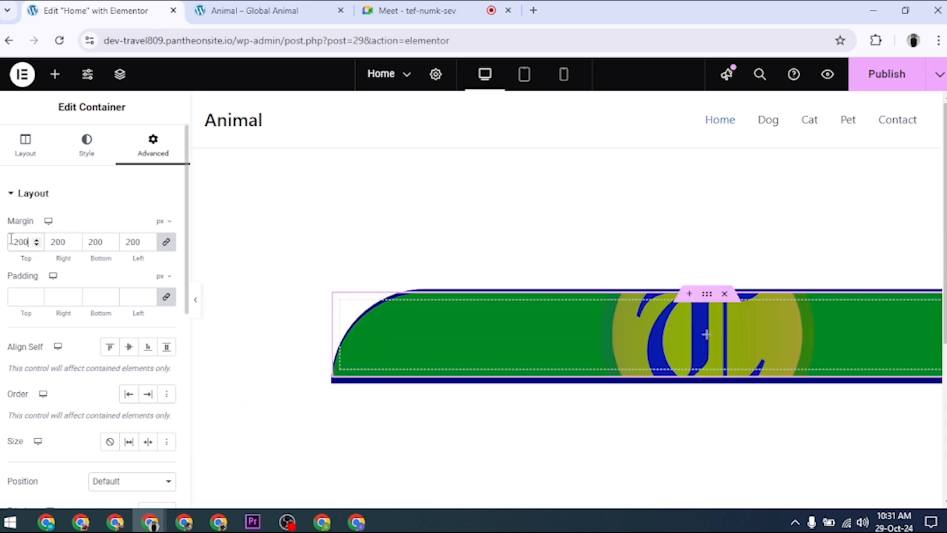
# Step: Reduce the container's linked margin to 20 px, and try 30 px on all sides
pyautogui.doubleClick(21, 242)
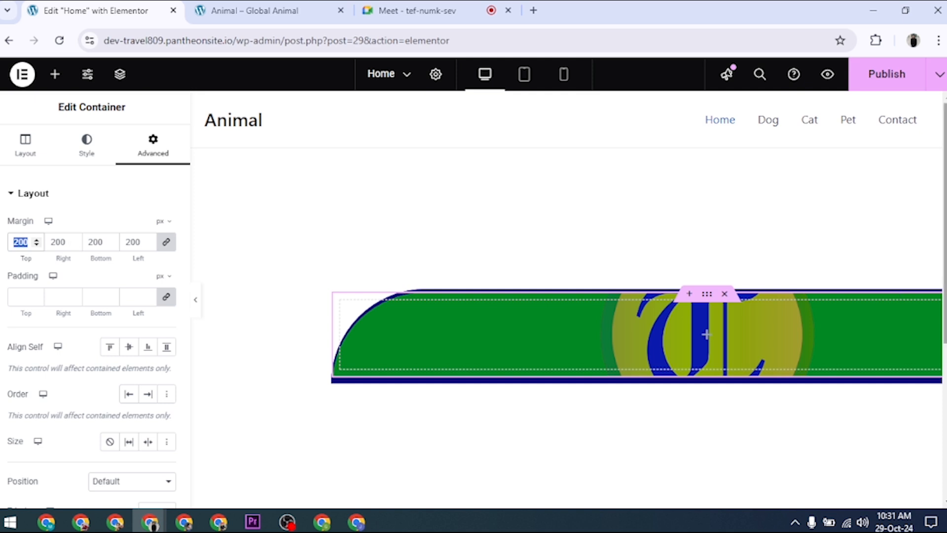
pyautogui.write('20')
pyautogui.press('BackSpace')
pyautogui.press('BackSpace')
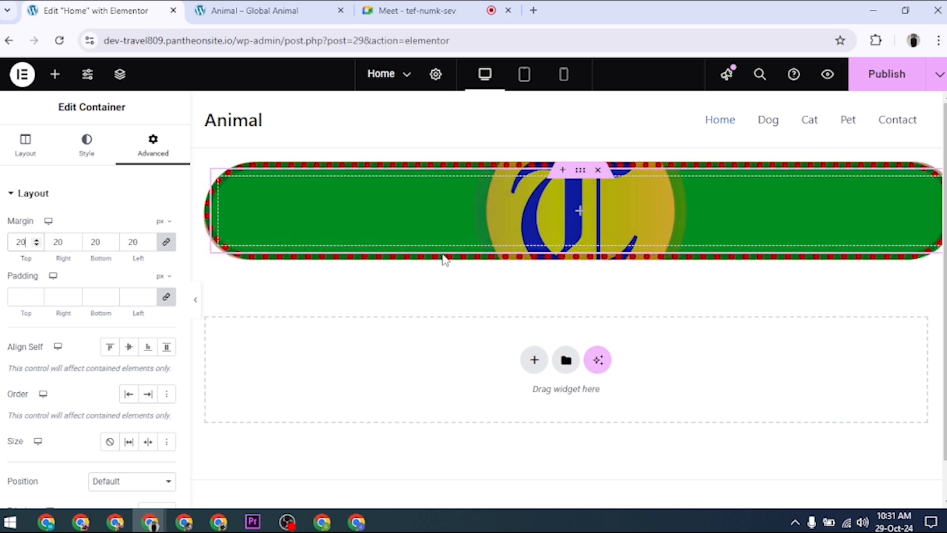
pyautogui.write('30')
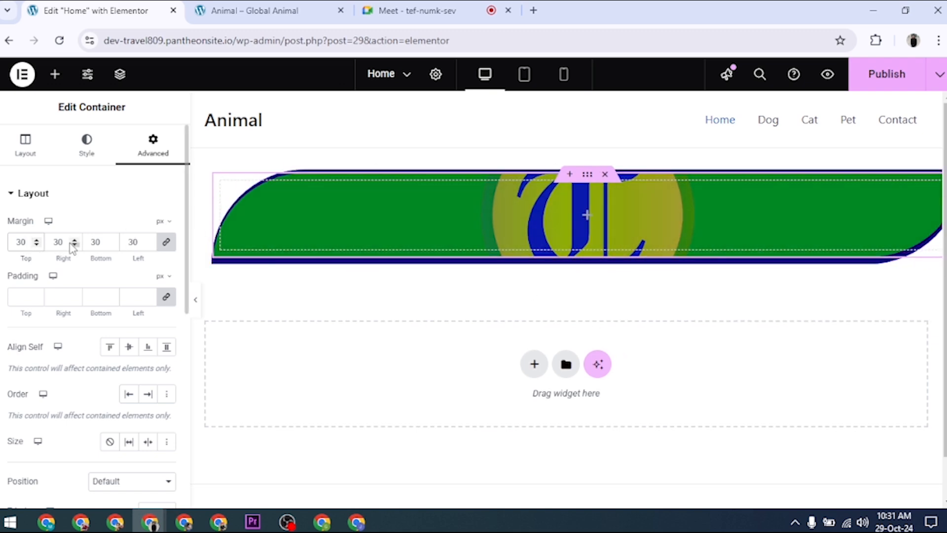
# Step: Clear the container's margin values on all four sides
pyautogui.moveTo(25, 243); pyautogui.dragTo(10, 249)
pyautogui.press('BackSpace')
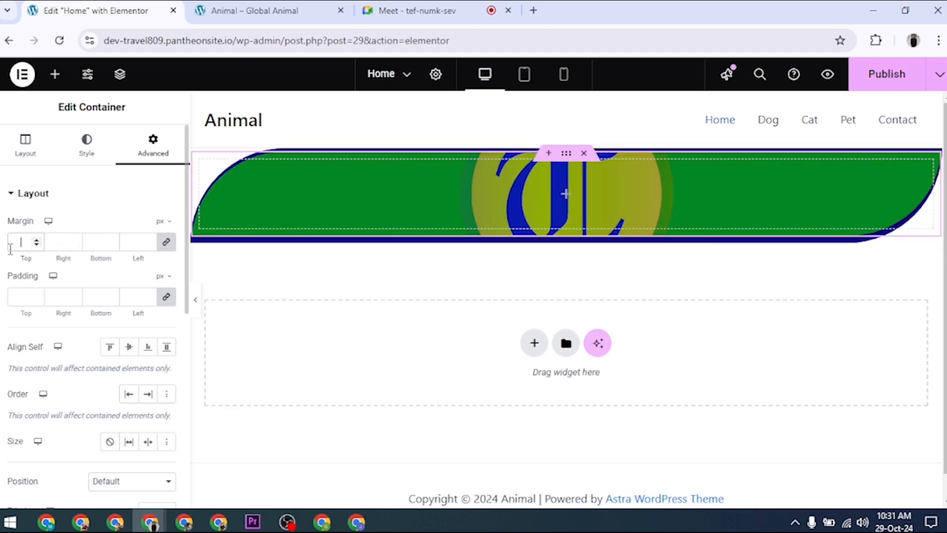
pyautogui.write('0')
pyautogui.moveTo(25, 242); pyautogui.dragTo(1, 246)
pyautogui.press('BackSpace')
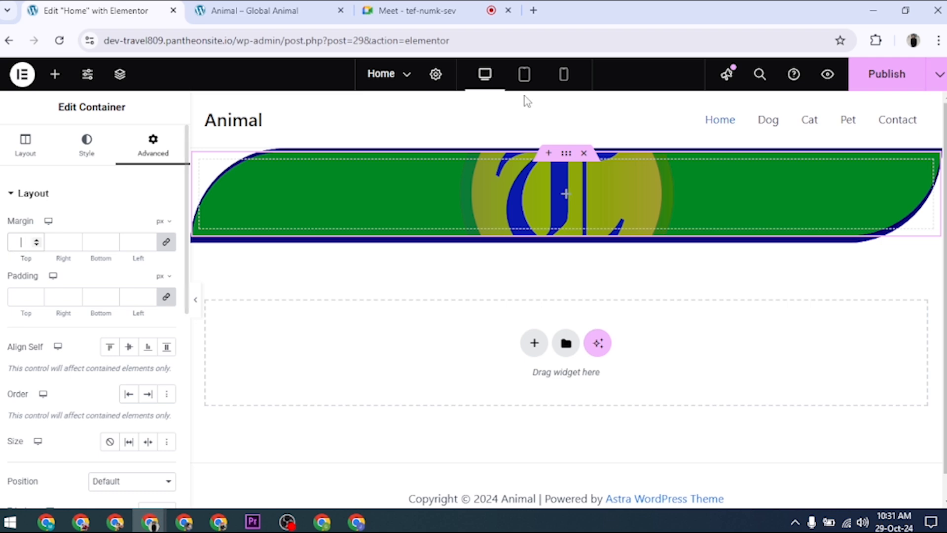
# Step: Unlink the container's margin values and set the top margin to 30 px and the bottom margin to 50 px
pyautogui.click(167, 243)
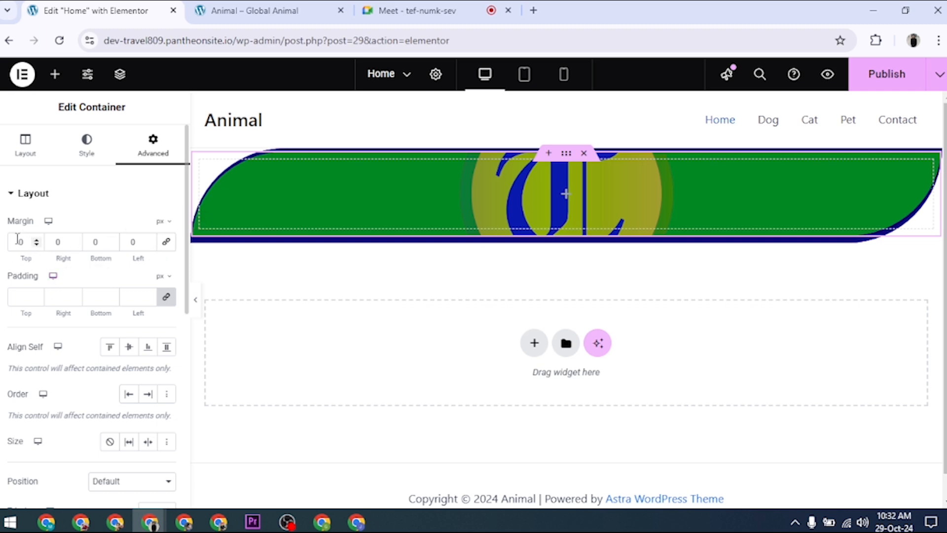
pyautogui.moveTo(26, 241); pyautogui.dragTo(11, 242)
pyautogui.write('30')
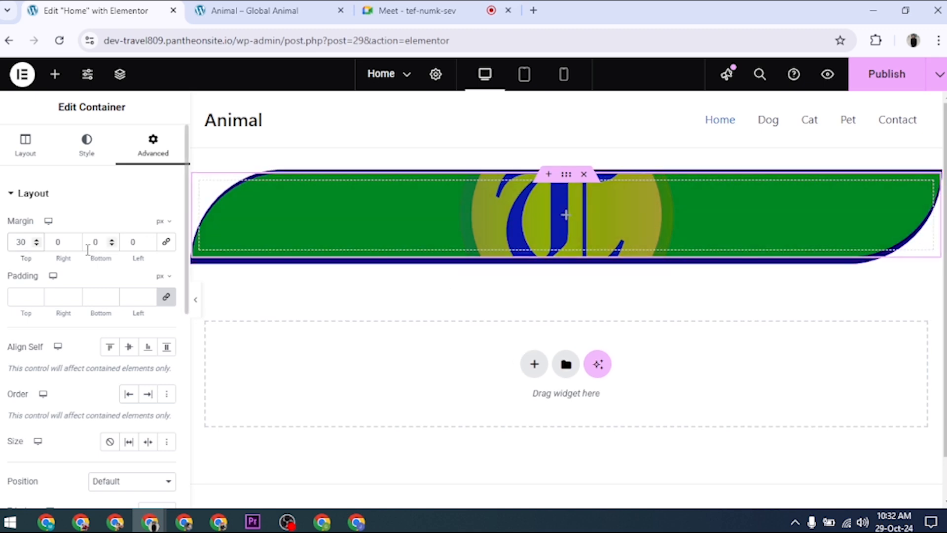
pyautogui.moveTo(102, 241); pyautogui.dragTo(88, 242)
pyautogui.write('50')
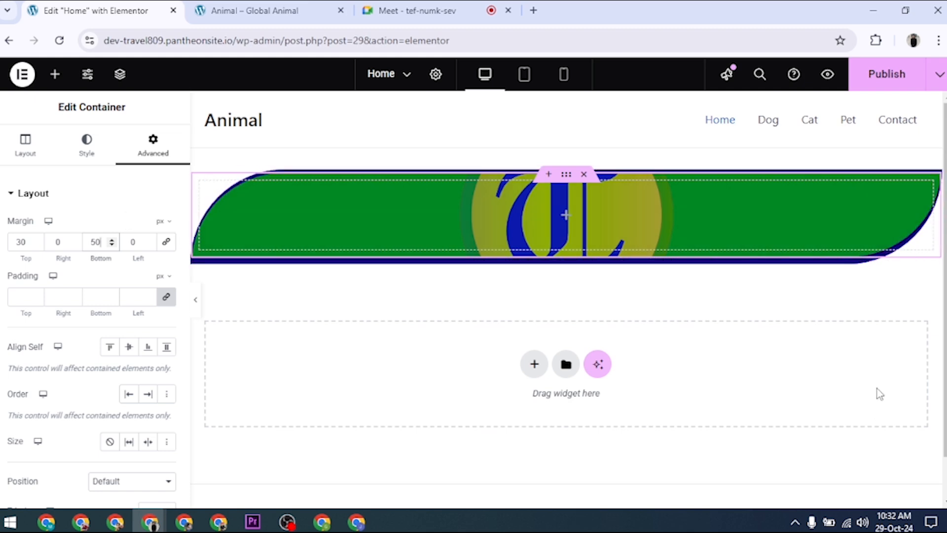
# Step: Reset the container's bottom and top margins to 0 and relink the margin values
pyautogui.moveTo(102, 242); pyautogui.dragTo(93, 247)
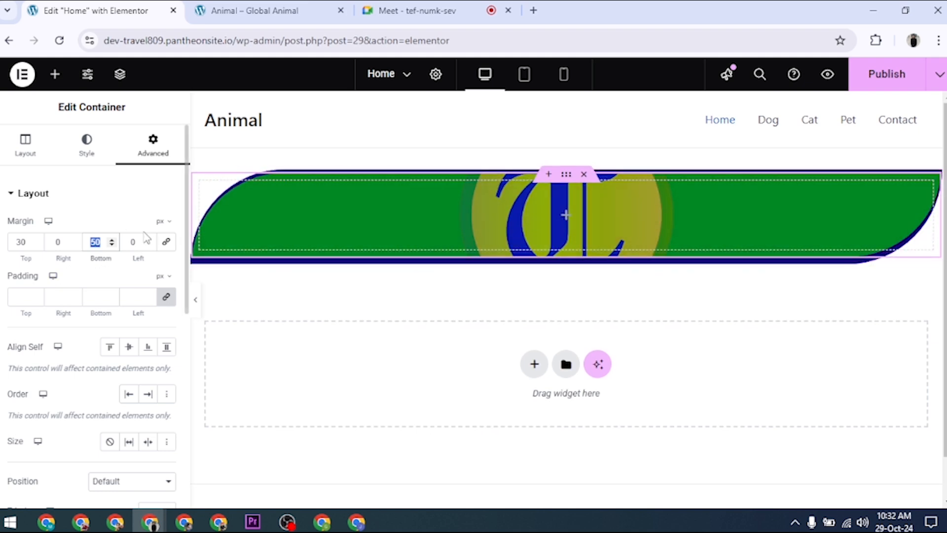
pyautogui.write('0')
pyautogui.moveTo(26, 243); pyautogui.dragTo(7, 242)
pyautogui.write('0')
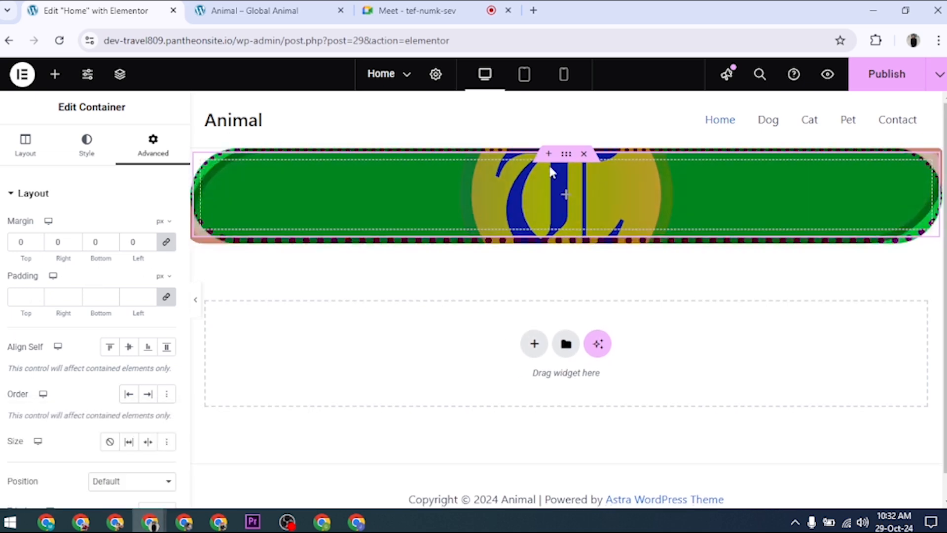
# Step: Try a linked container padding of 20 px and raise it to 100 px on all sides
pyautogui.click(22, 295)
pyautogui.write('20')
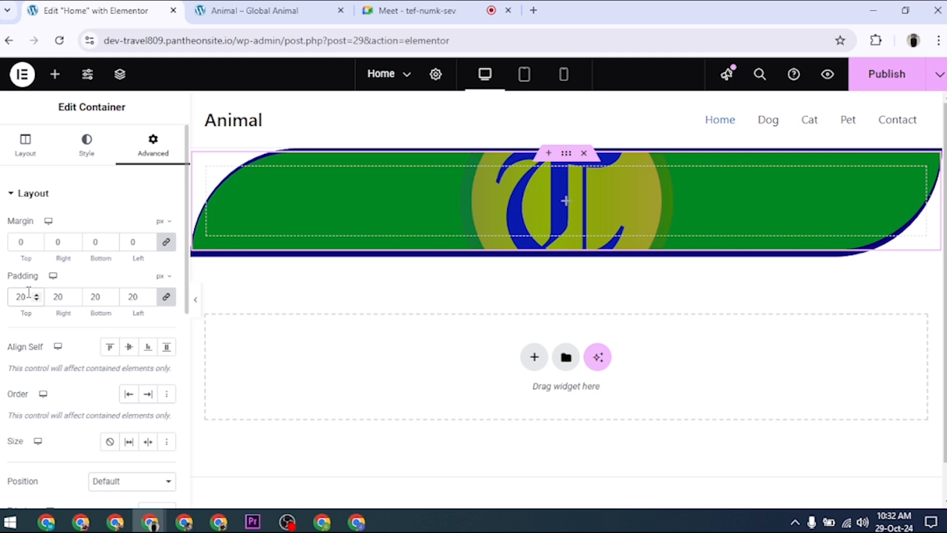
pyautogui.moveTo(28, 296); pyautogui.dragTo(9, 296)
pyautogui.write('100')
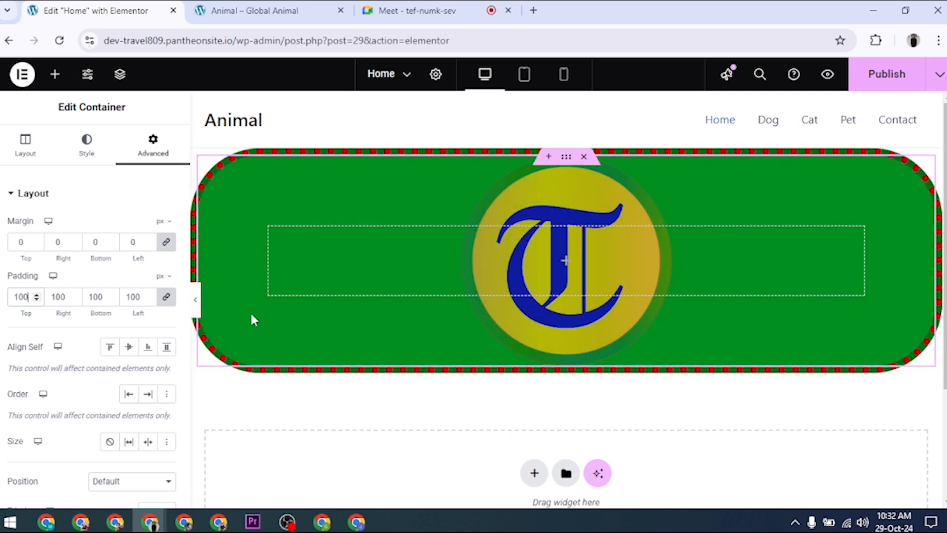
# Step: Unlink the container's padding values and set both the top and bottom padding to 150 px
pyautogui.click(171, 305)
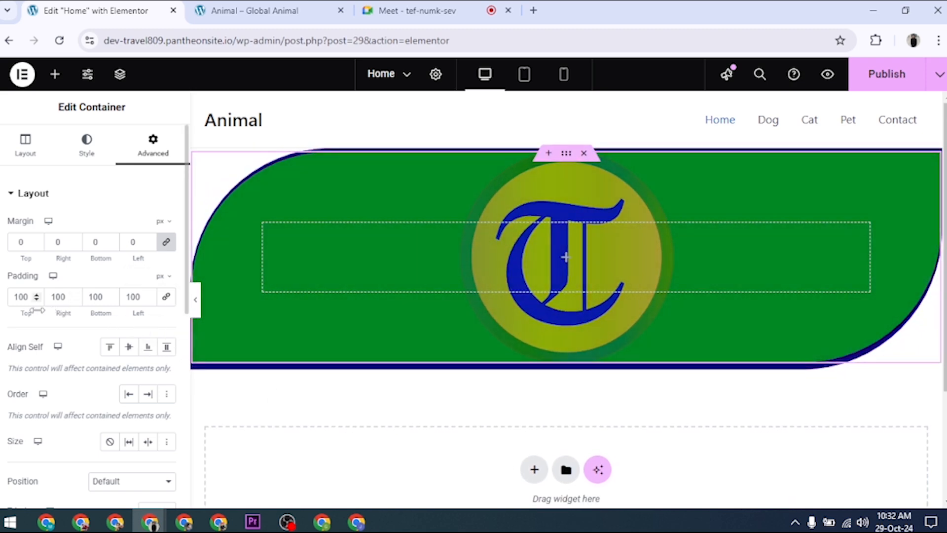
pyautogui.moveTo(28, 297); pyautogui.dragTo(1, 291)
pyautogui.write('200')
pyautogui.press('BackSpace')
pyautogui.press('BackSpace')
pyautogui.press('BackSpace')
pyautogui.write('0')
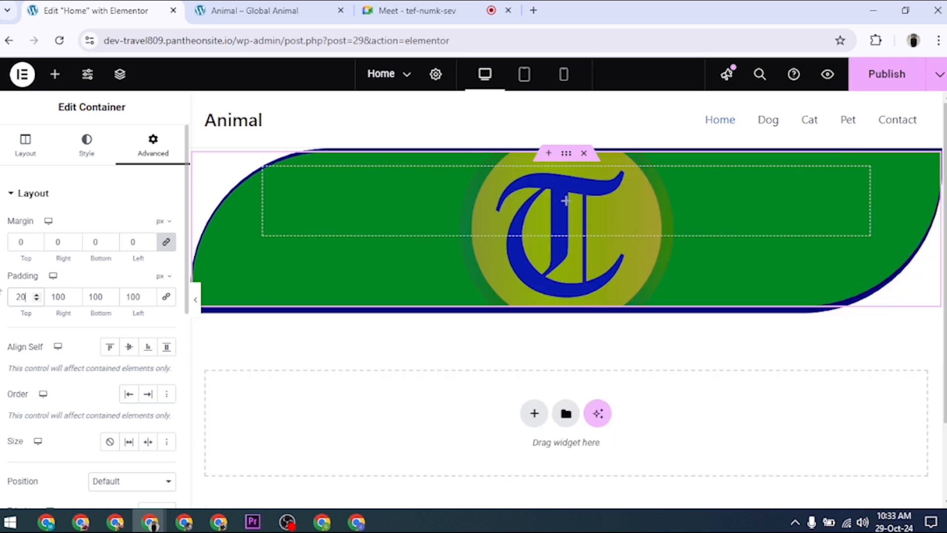
pyautogui.write('150')
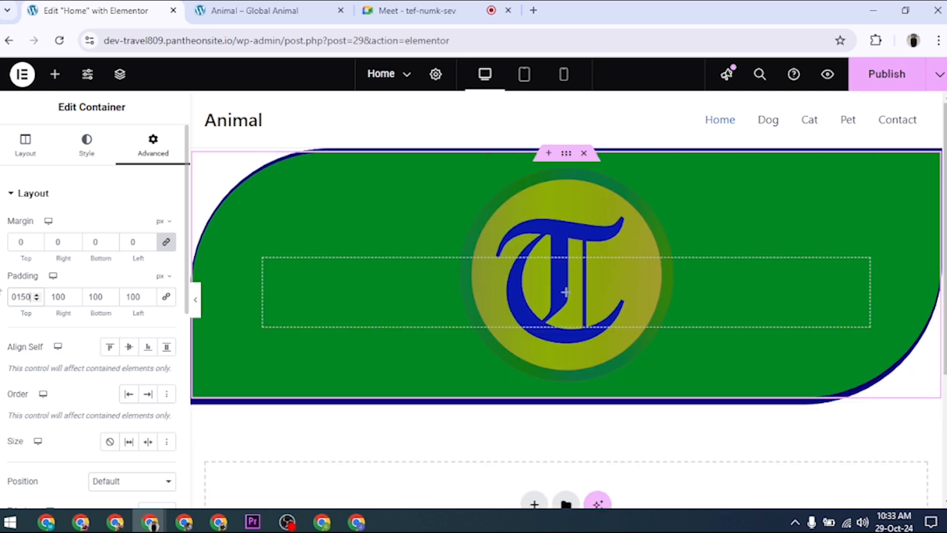
pyautogui.doubleClick(103, 296)
pyautogui.write('150')
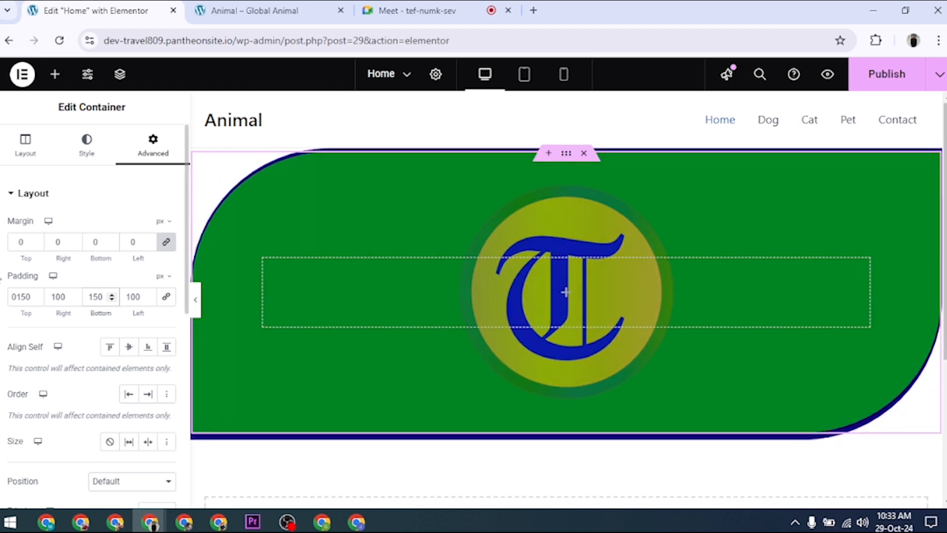
pyautogui.click(16, 292)
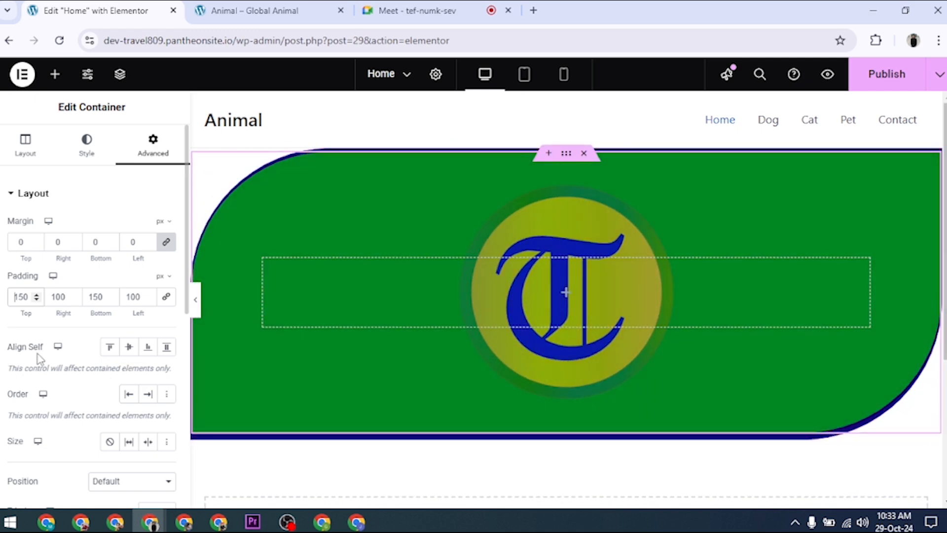
# Step: Try the Start, Center, End and Stretch self-alignments and the Start order on the container, leaving both settings unset
pyautogui.click(109, 348)
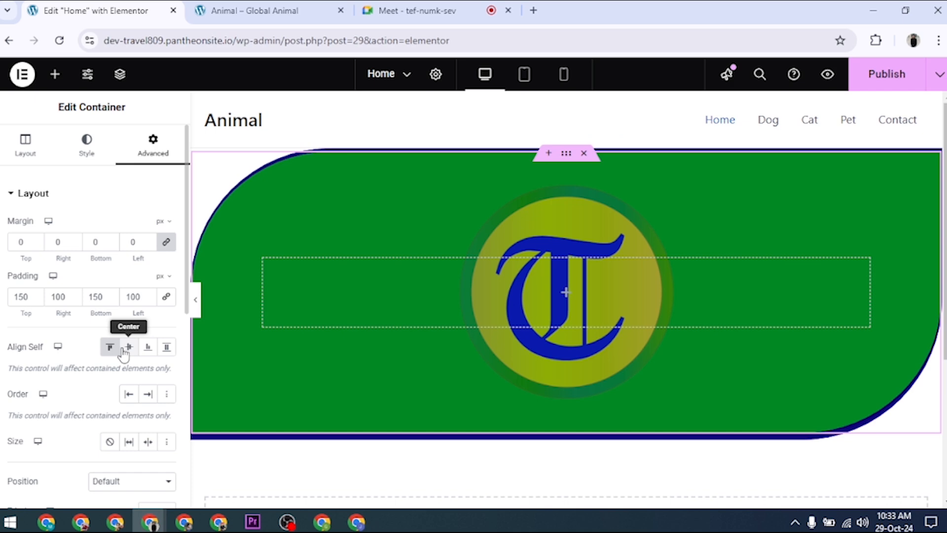
pyautogui.click(124, 348)
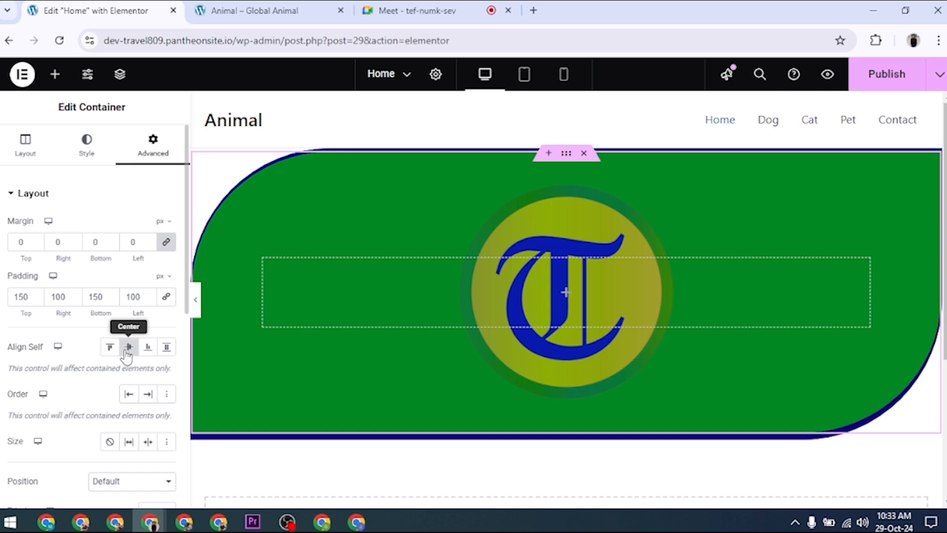
pyautogui.click(150, 348)
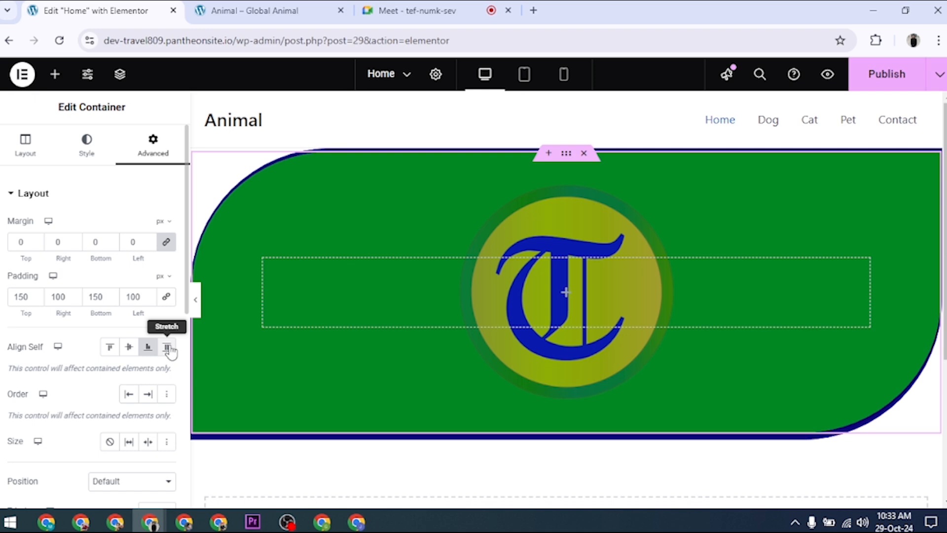
pyautogui.click(168, 347)
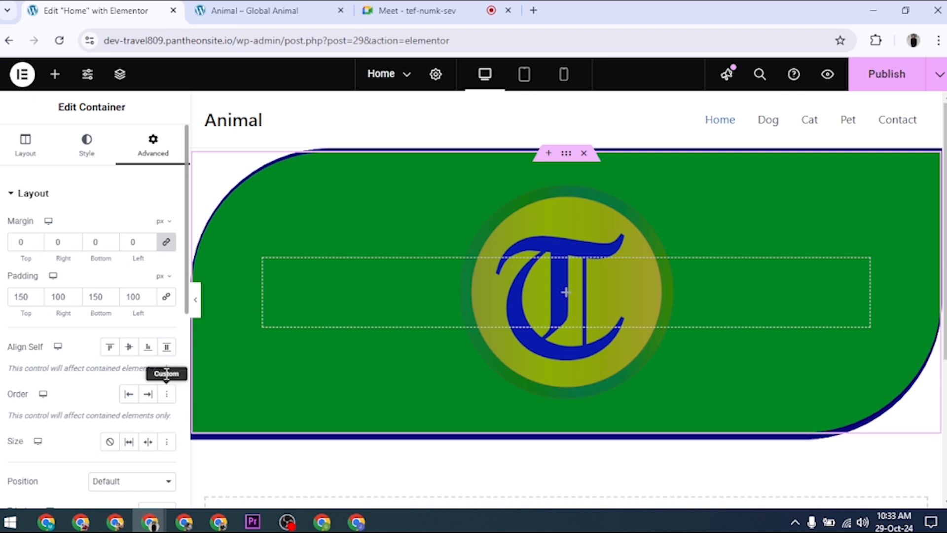
pyautogui.scroll(-1, 76, 414)
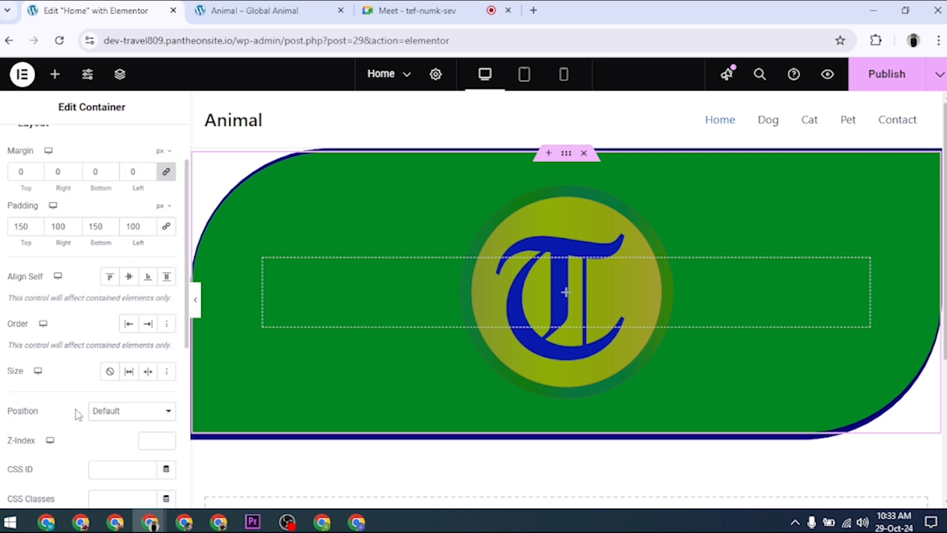
pyautogui.click(130, 328)
pyautogui.click(129, 324)
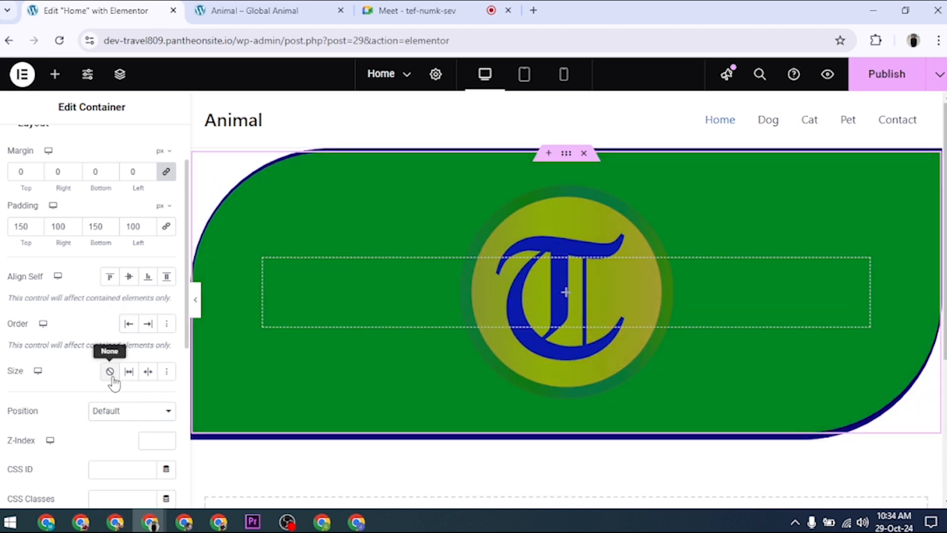
# Step: Try the container's None, Grow and Shrink size options and set the size back to None
pyautogui.click(111, 377)
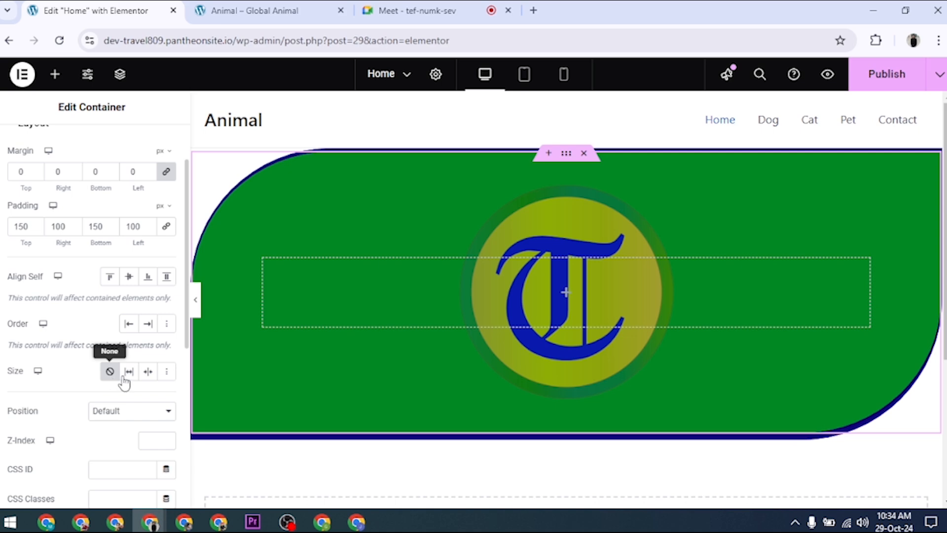
pyautogui.click(129, 377)
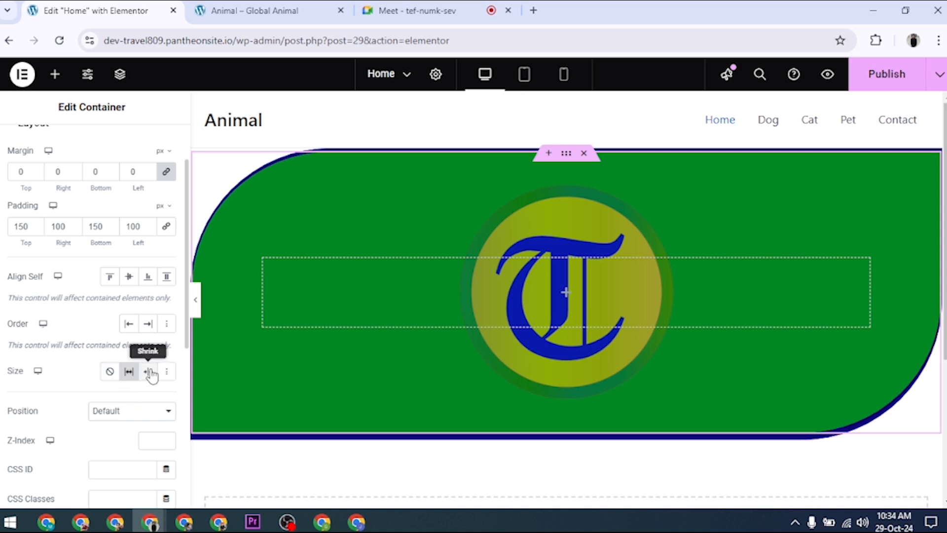
pyautogui.click(149, 373)
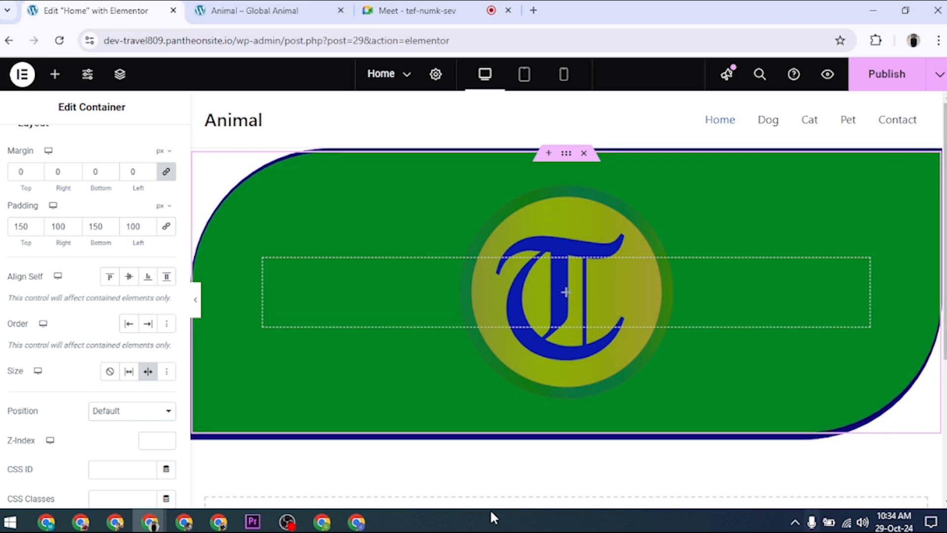
pyautogui.click(110, 371)
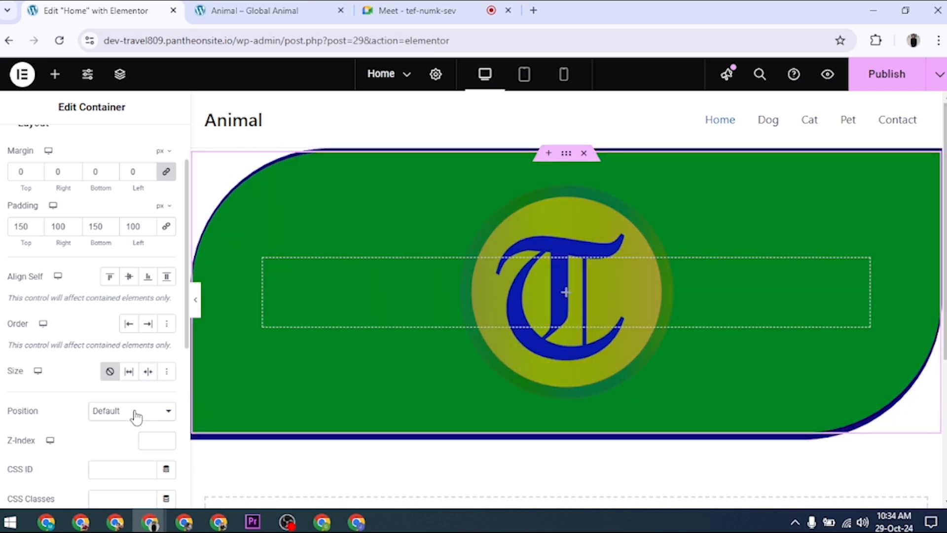
# Step: Try Absolute positioning on the container and set its position to Fixed
pyautogui.click(135, 414)
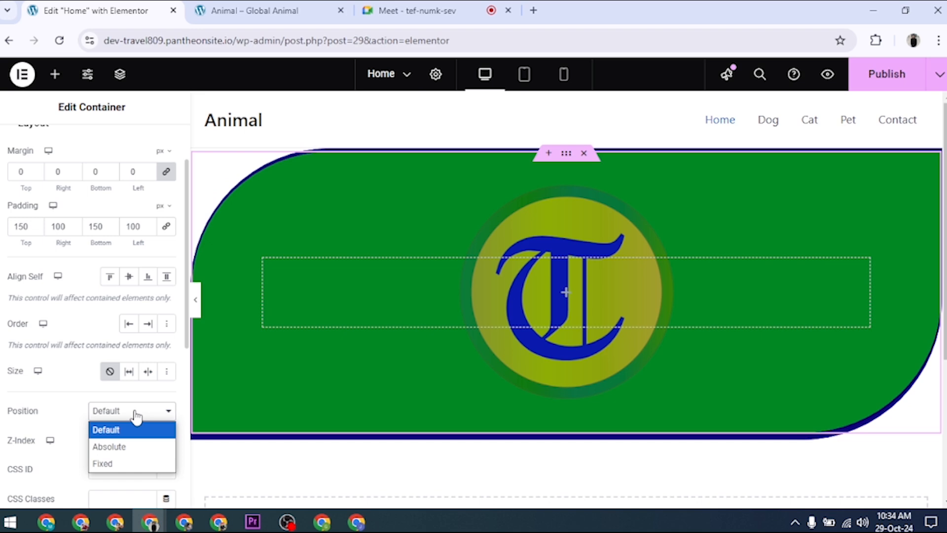
pyautogui.click(130, 446)
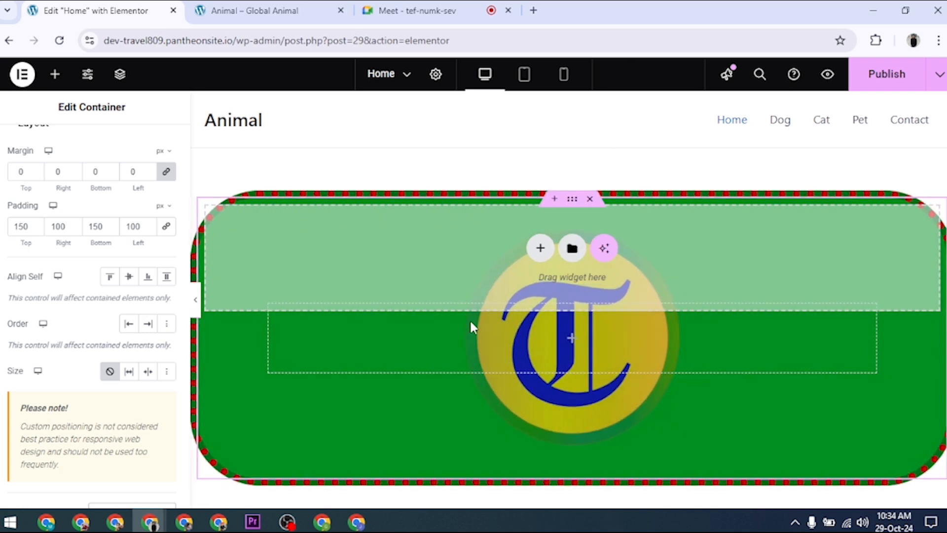
pyautogui.scroll(-3, 79, 394)
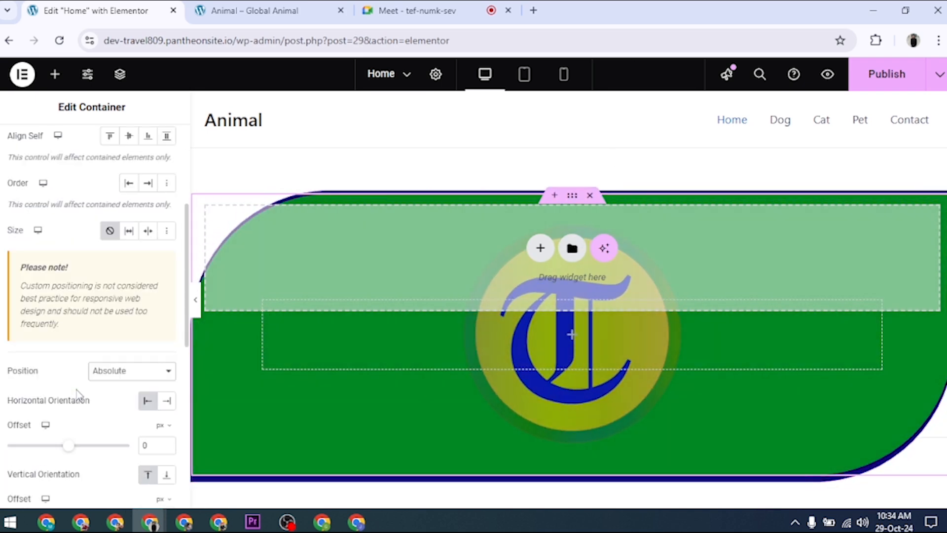
pyautogui.click(135, 371)
pyautogui.click(121, 424)
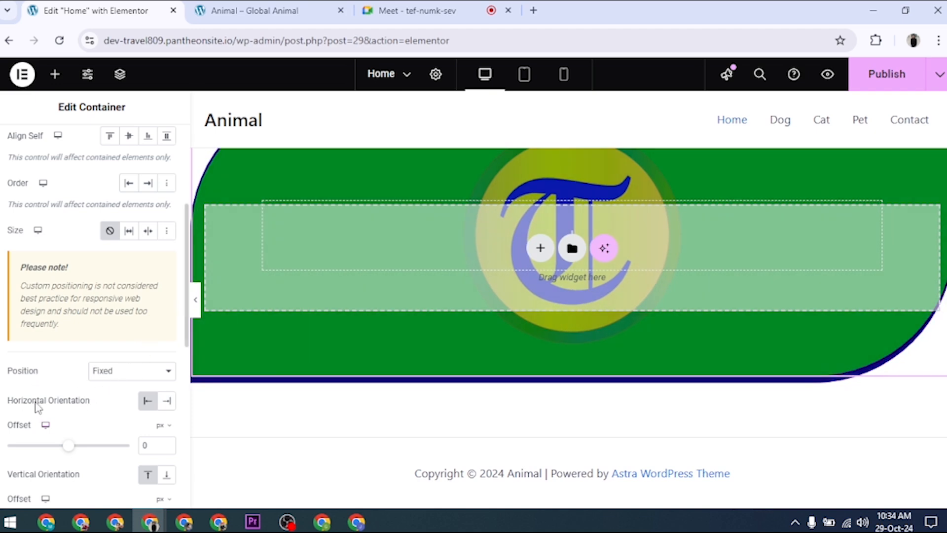
# Step: Try the Right horizontal orientation for the fixed container and return it to Left
pyautogui.scroll(-1, 37, 407)
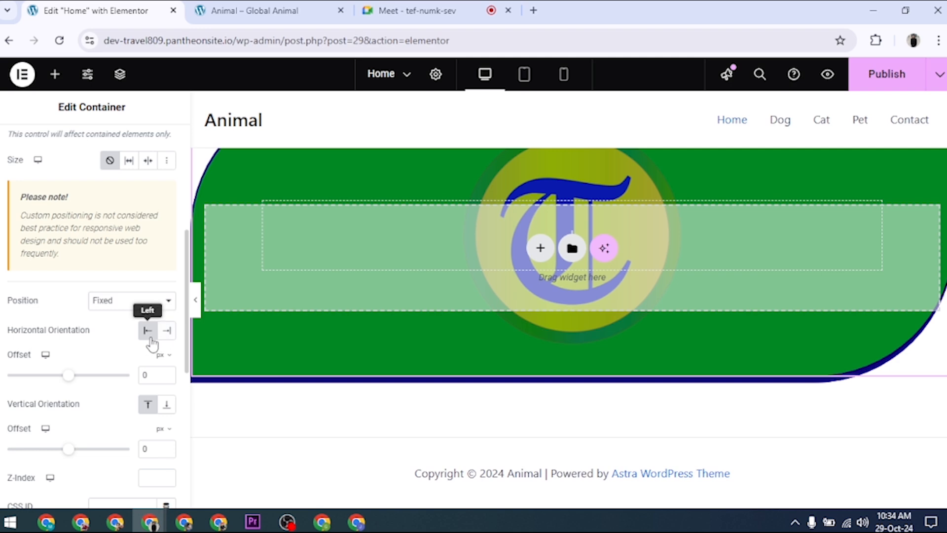
pyautogui.click(168, 338)
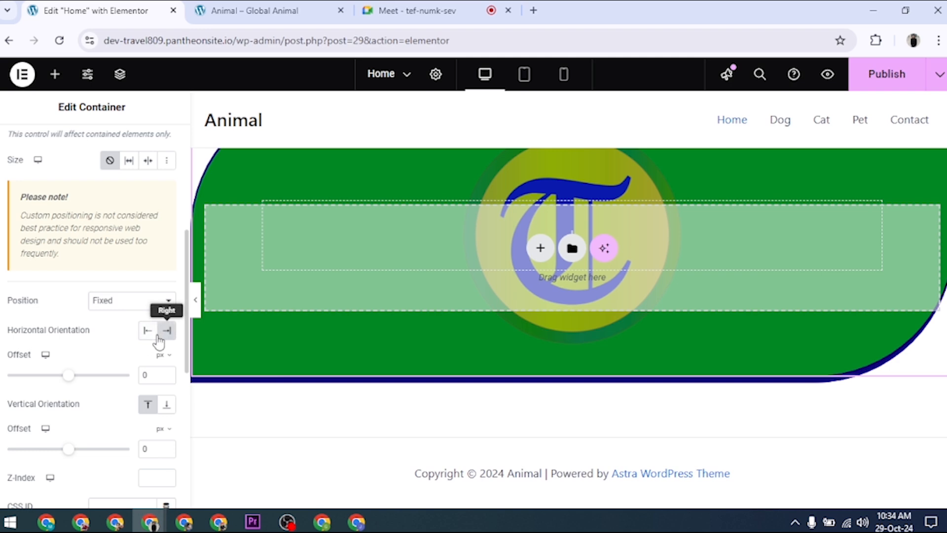
pyautogui.click(154, 335)
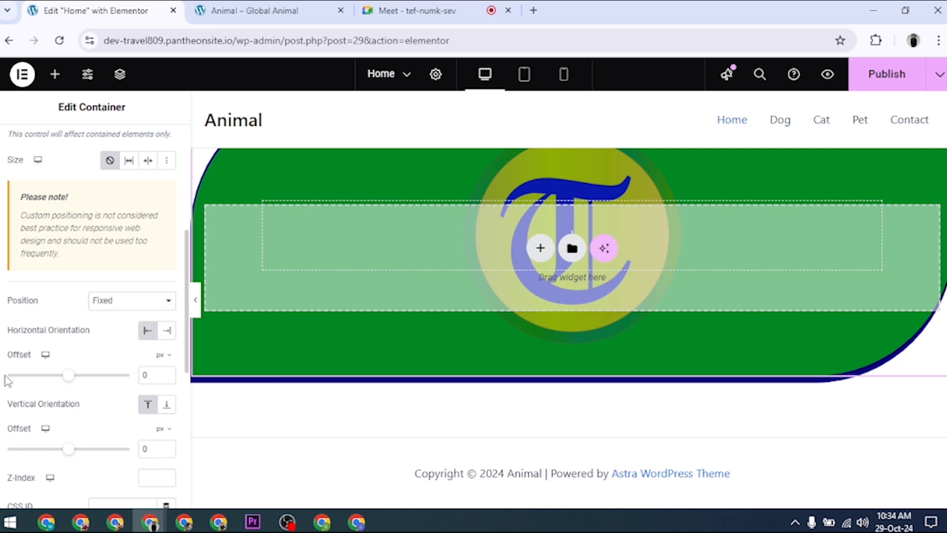
# Step: Try horizontal offsets of 333, -173 and -460 px on the fixed container and clear the offset value
pyautogui.moveTo(69, 376); pyautogui.dragTo(89, 376)
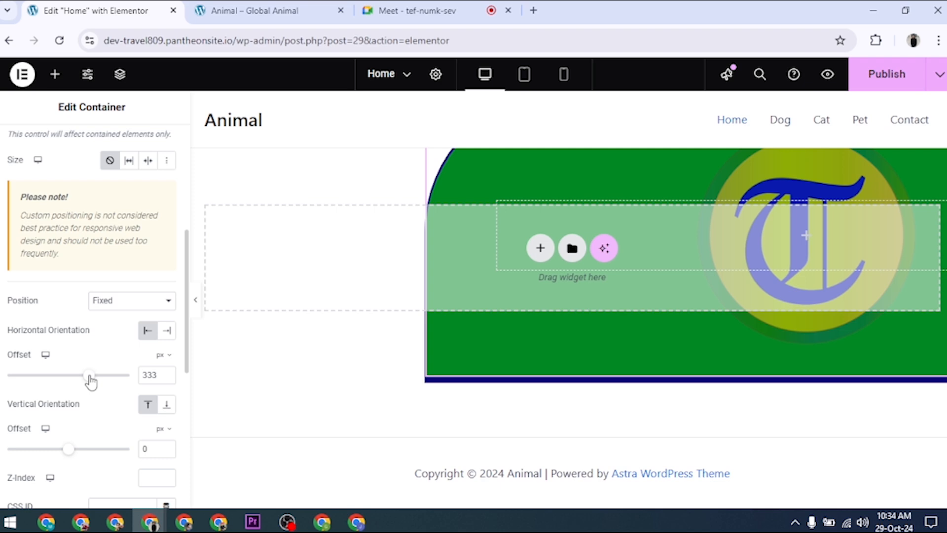
pyautogui.doubleClick(157, 375)
pyautogui.moveTo(89, 376); pyautogui.dragTo(61, 378)
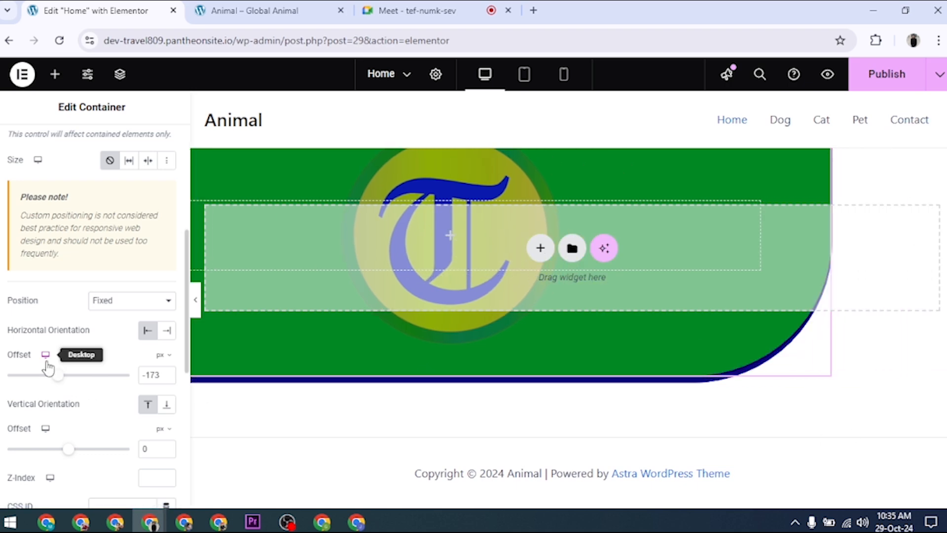
pyautogui.moveTo(53, 380); pyautogui.dragTo(38, 386)
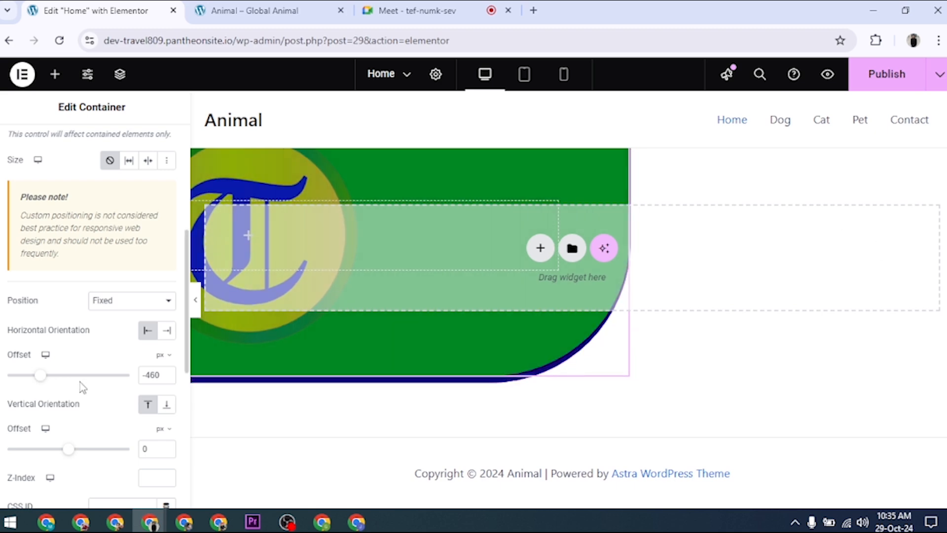
pyautogui.doubleClick(153, 371)
pyautogui.press('BackSpace')
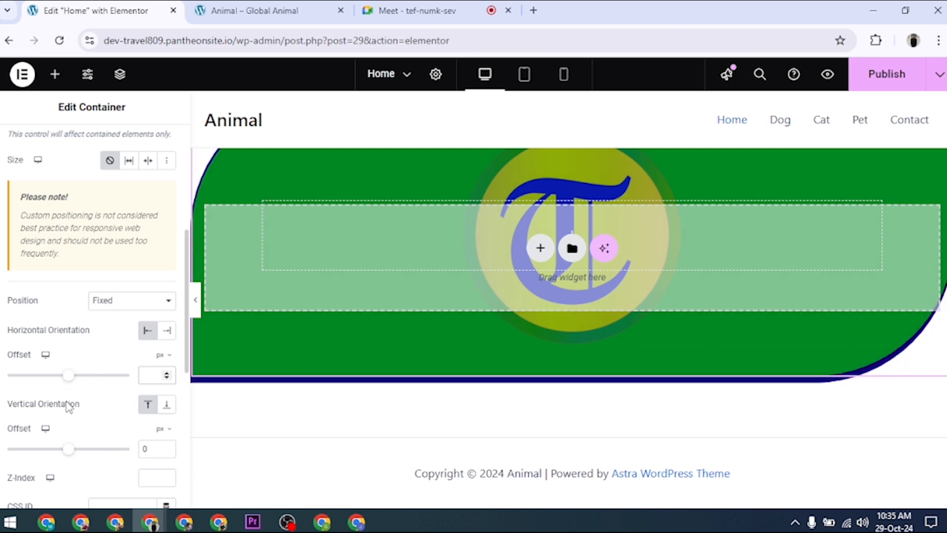
# Step: Try shifting the container's vertical offset slightly and clear the vertical offset value
pyautogui.scroll(-1, 69, 451)
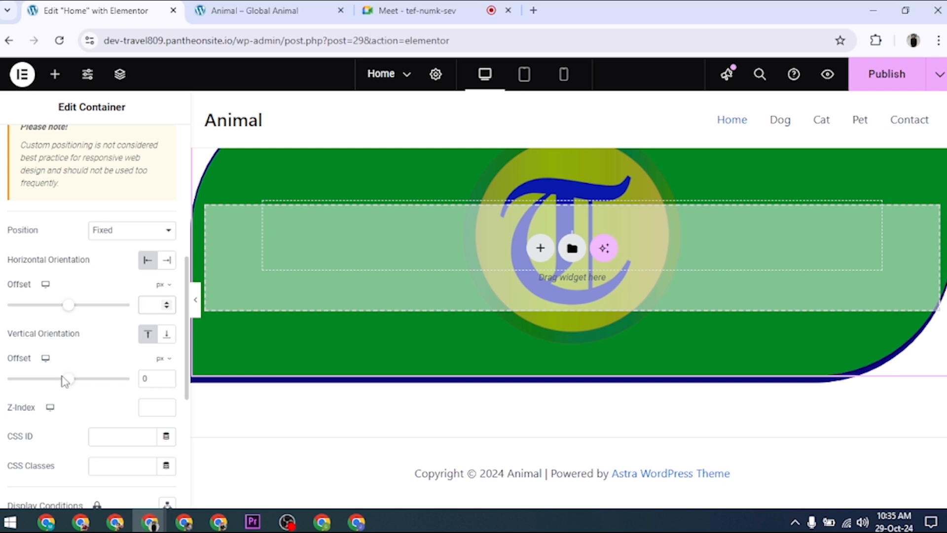
pyautogui.moveTo(66, 383)
pyautogui.mouseDown()
pyautogui.moveTo(84, 380)
pyautogui.moveTo(53, 379)
pyautogui.moveTo(70, 383)
pyautogui.mouseUp()
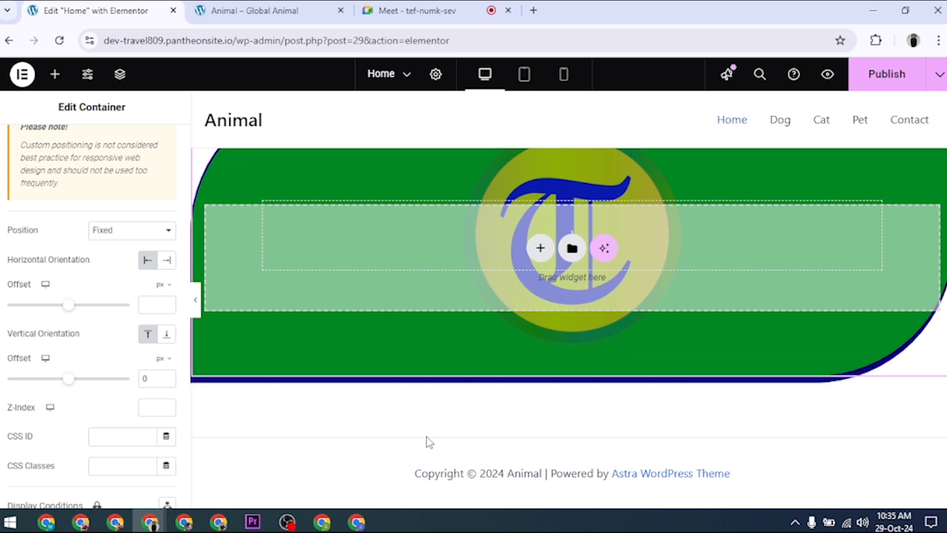
pyautogui.moveTo(157, 382); pyautogui.dragTo(129, 386)
pyautogui.press('BackSpace')
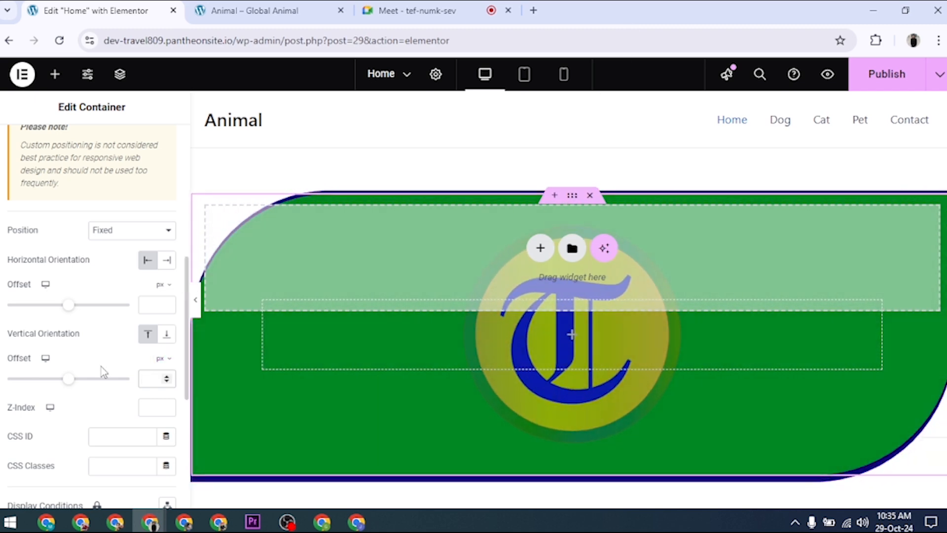
# Step: Examine the container's Z-Index, CSS ID, CSS Classes and display condition settings
pyautogui.scroll(-1, 102, 366)
pyautogui.scroll(-1, 101, 366)
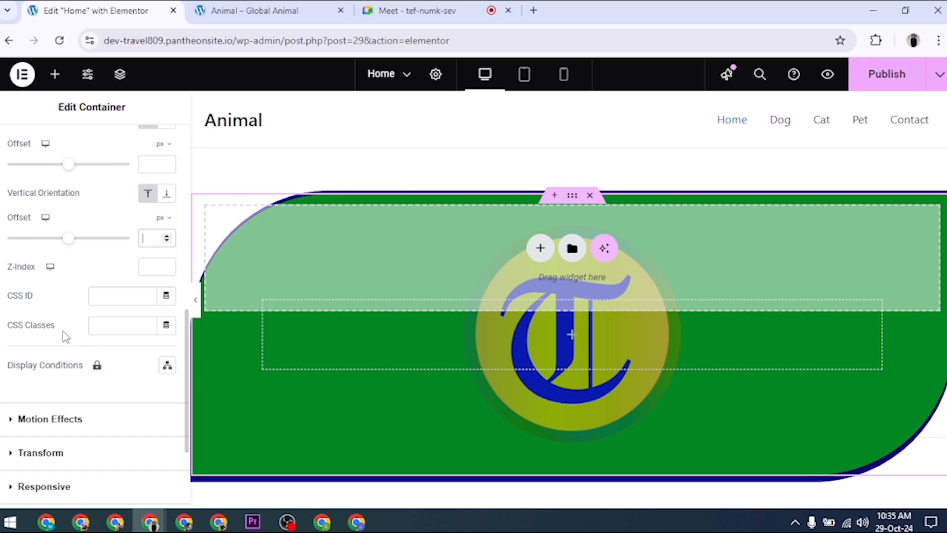
pyautogui.click(150, 270)
pyautogui.scroll(5, 63, 277)
pyautogui.scroll(5, 63, 277)
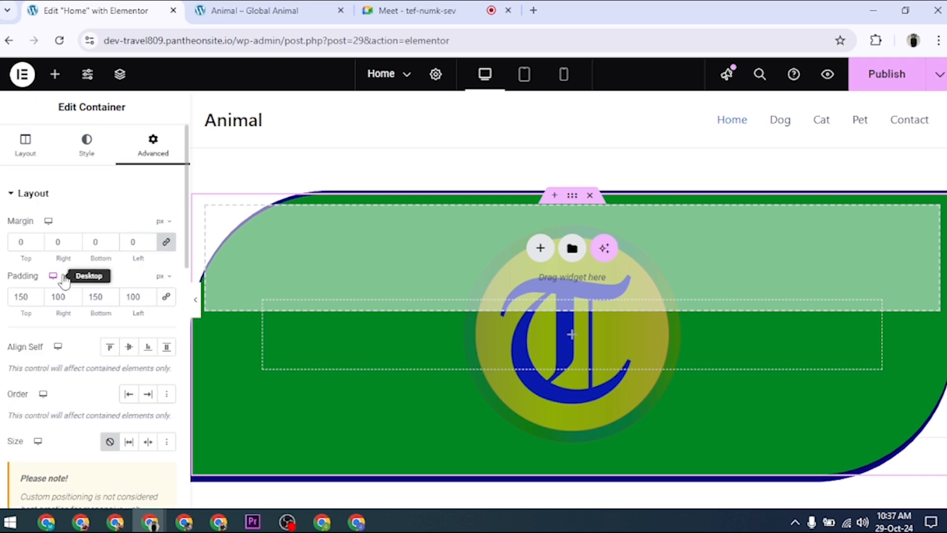
# Step: Collapse the advanced Layout section and open the container's main layout settings
pyautogui.click(25, 203)
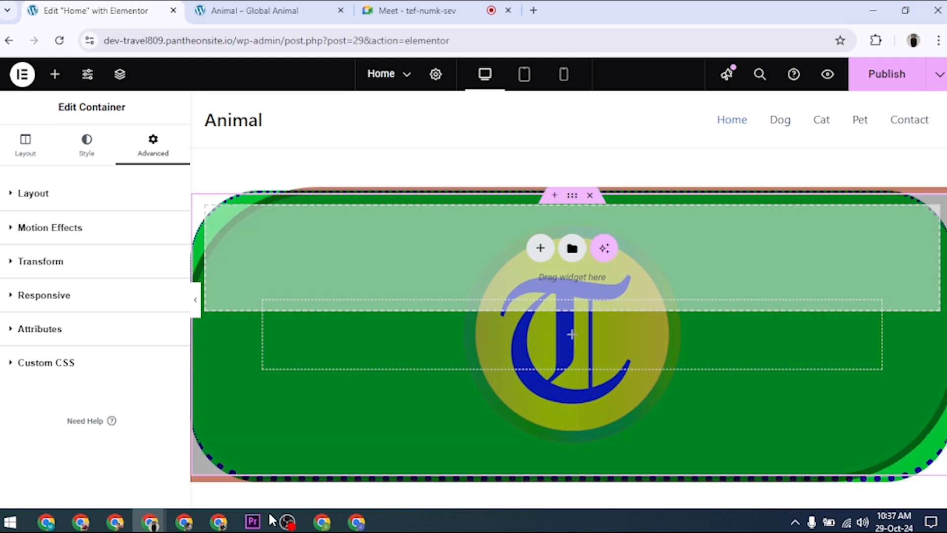
pyautogui.click(24, 150)
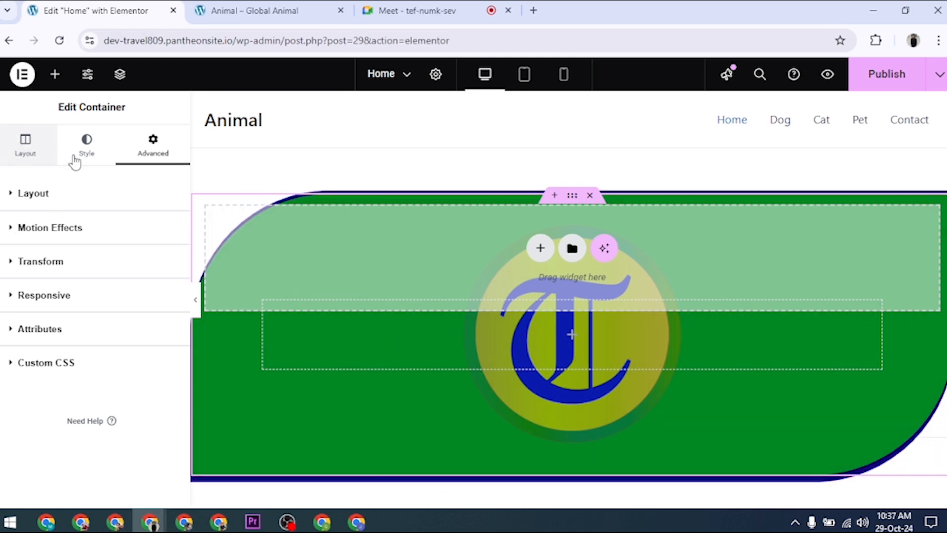
pyautogui.click(148, 153)
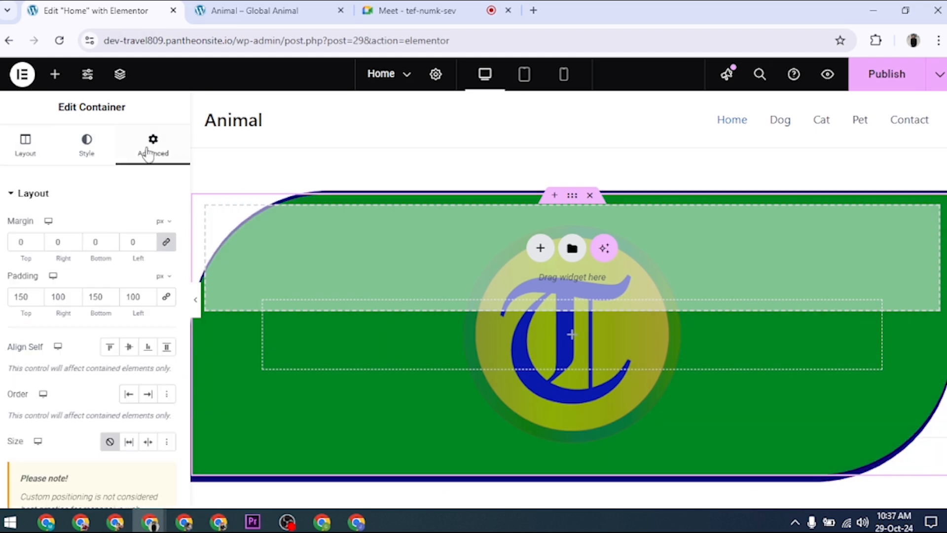
pyautogui.click(21, 160)
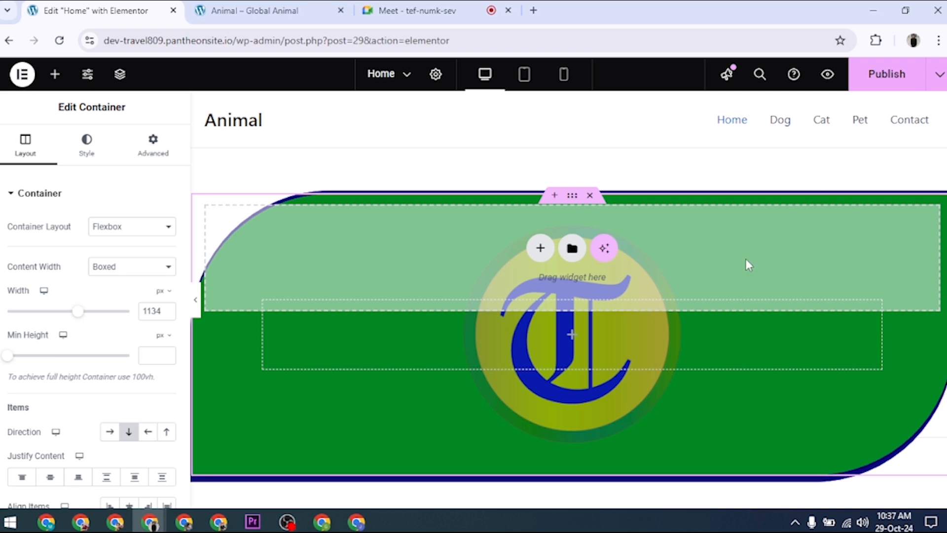